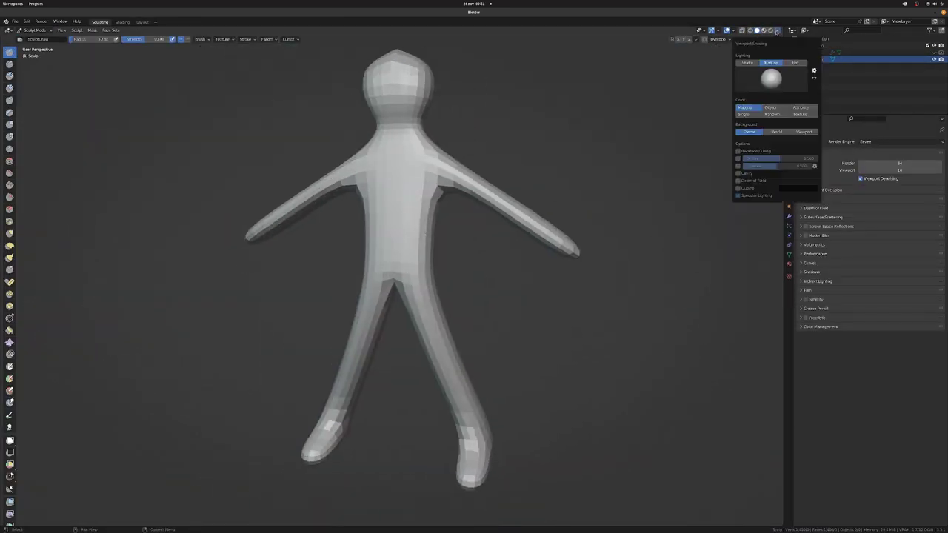
- Switch the viewport lighting to a red clay MatCap for sculpting the base mesh
{"action": "left_click", "coordinate": [717, 43]}
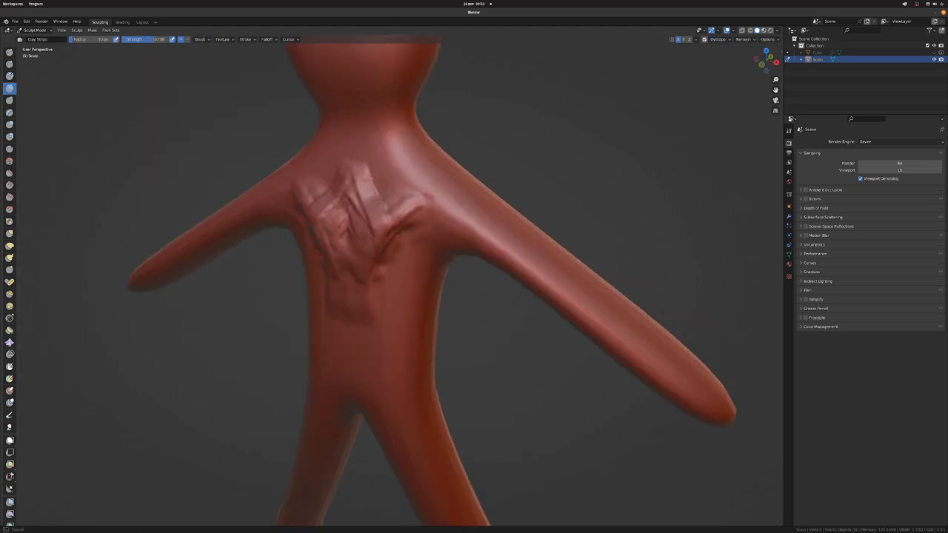
- Build up the nose and lips with Clay Strips strokes while orbiting around the head
{"action": "mouse_move", "coordinate": [382, 199]}
{"action": "middle_mouse_down"}
{"action": "mouse_move", "coordinate": [477, 163]}
{"action": "mouse_move", "coordinate": [428, 185]}
{"action": "middle_mouse_up"}
{"action": "middle_click_drag", "start_coordinate": [400, 156], "coordinate": [374, 226]}
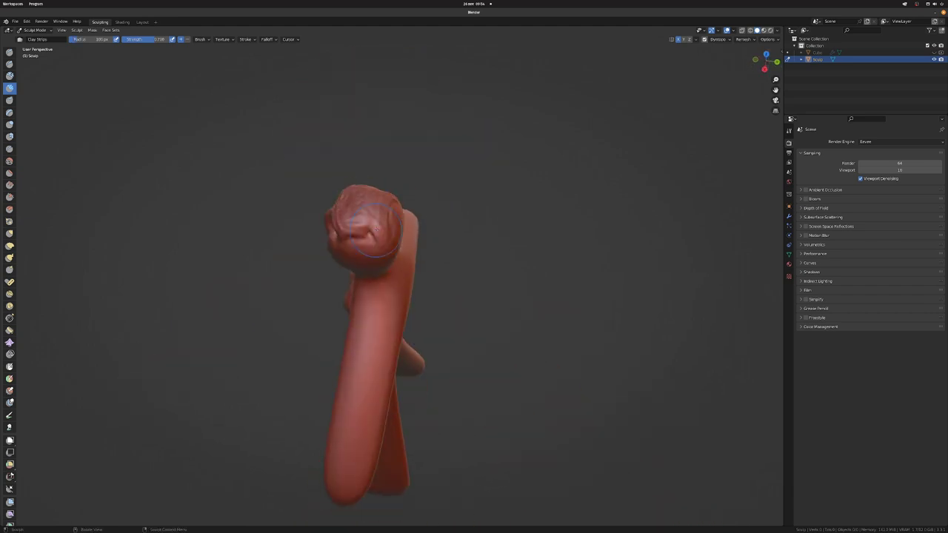
{"action": "mouse_move", "coordinate": [438, 288]}
{"action": "middle_mouse_down"}
{"action": "mouse_move", "coordinate": [459, 161]}
{"action": "mouse_move", "coordinate": [305, 202]}
{"action": "middle_mouse_up"}
{"action": "scroll", "coordinate": [459, 161], "scroll_direction": "up", "scroll_amount": 3}
{"action": "middle_click_drag", "start_coordinate": [394, 185], "coordinate": [378, 161]}
{"action": "scroll", "coordinate": [377, 160], "scroll_direction": "up", "scroll_amount": 3}
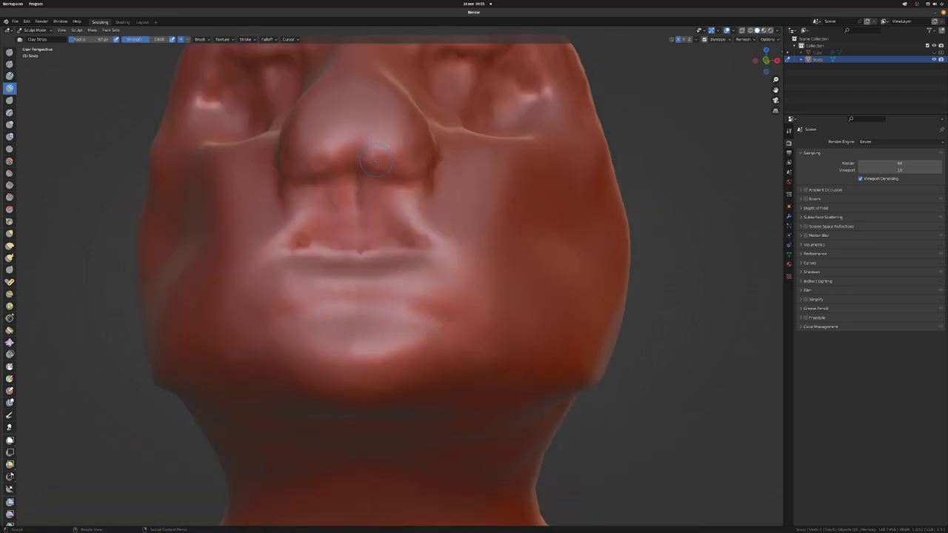
- Carve the eye sockets and brow, then snap to front view and switch to the Grab brush
{"action": "middle_click_drag", "start_coordinate": [370, 199], "coordinate": [275, 238]}
{"action": "middle_click_drag", "start_coordinate": [236, 148], "coordinate": [286, 157]}
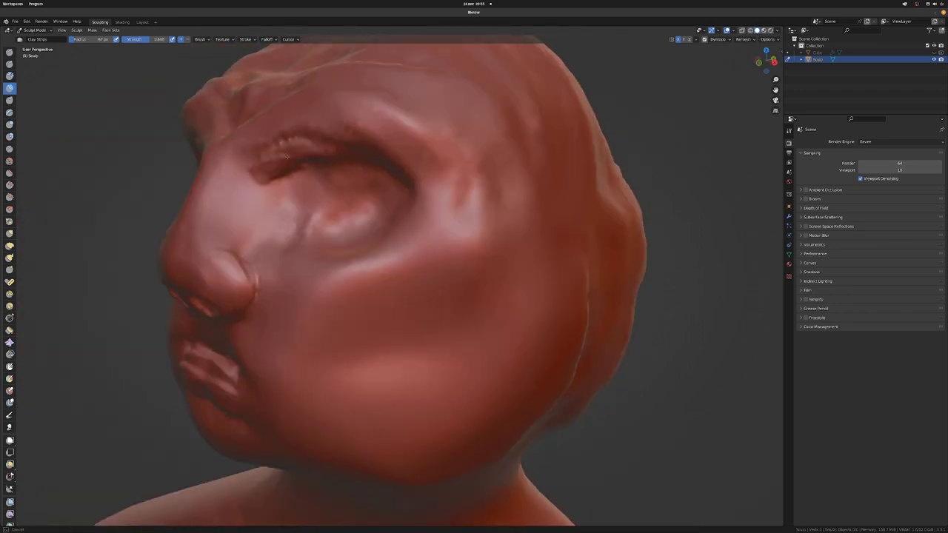
{"action": "scroll", "coordinate": [411, 241], "scroll_direction": "down", "scroll_amount": 5}
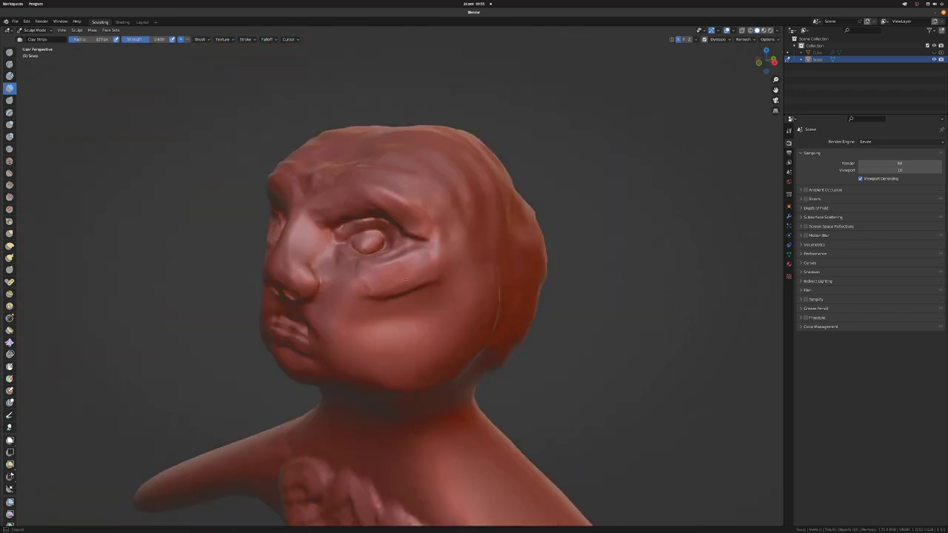
{"action": "middle_click_drag", "start_coordinate": [405, 279], "coordinate": [406, 229]}
{"action": "middle_click_drag", "start_coordinate": [383, 259], "coordinate": [576, 59]}
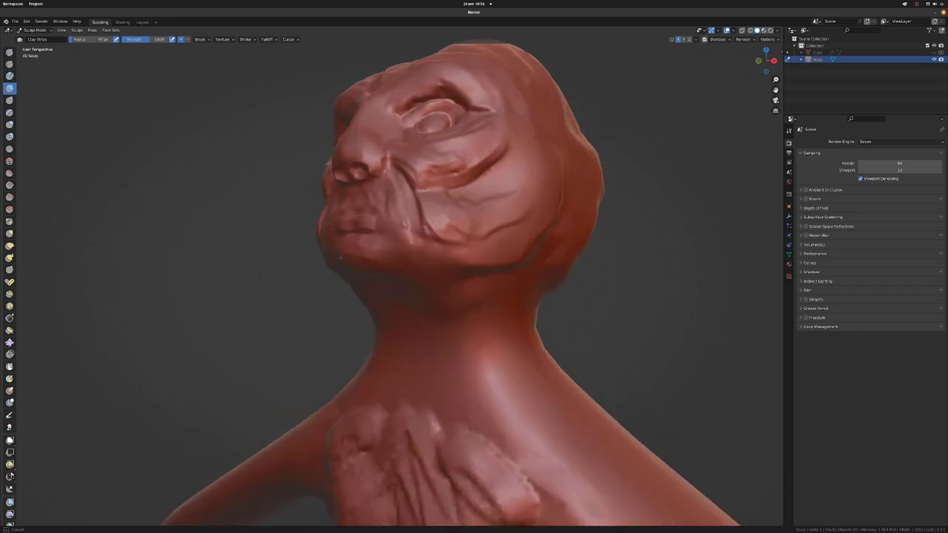
{"action": "scroll", "coordinate": [474, 185], "scroll_direction": "down", "scroll_amount": 3}
{"action": "key", "text": "KP_1"}
{"action": "key", "text": "g"}
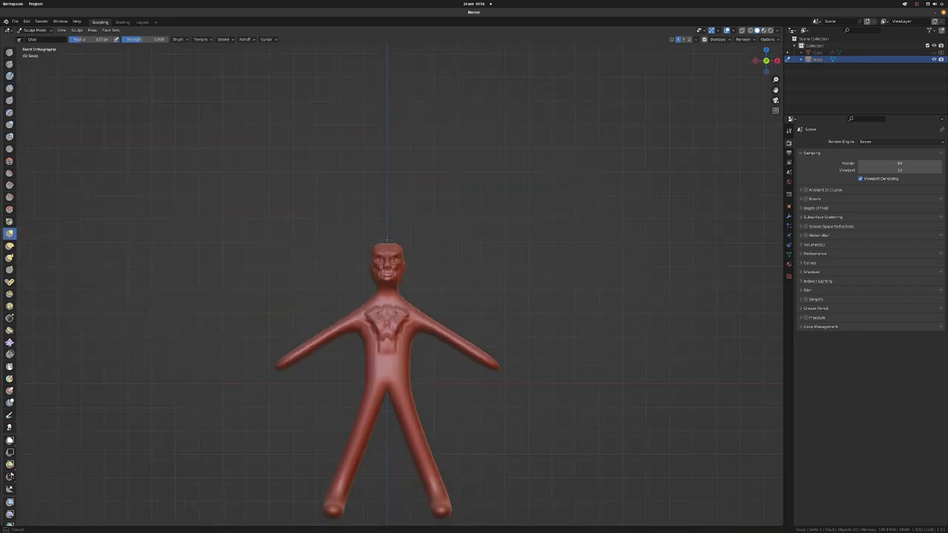
- Deepen the brow ridges and forehead furrows with Clay Strips
{"action": "middle_click_drag", "start_coordinate": [556, 219], "coordinate": [414, 242]}
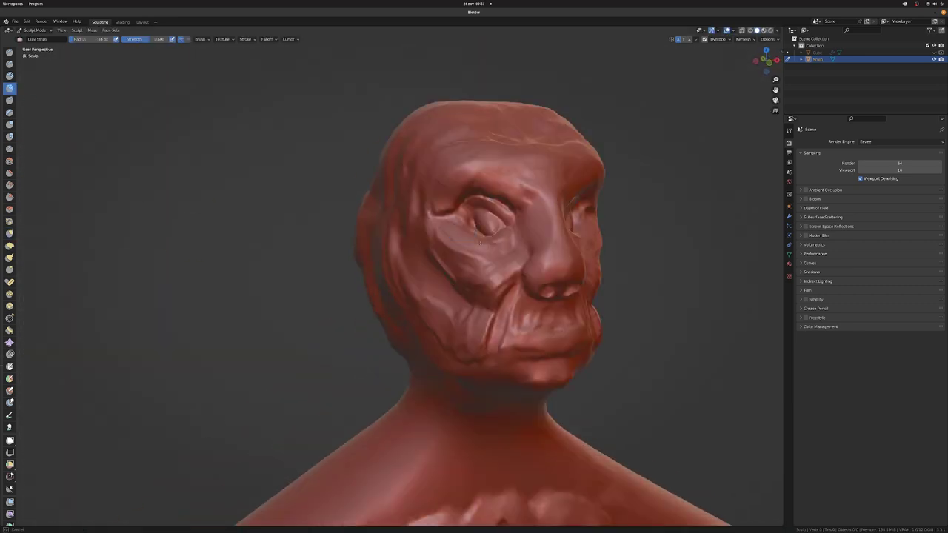
{"action": "scroll", "coordinate": [413, 241], "scroll_direction": "up", "scroll_amount": 2}
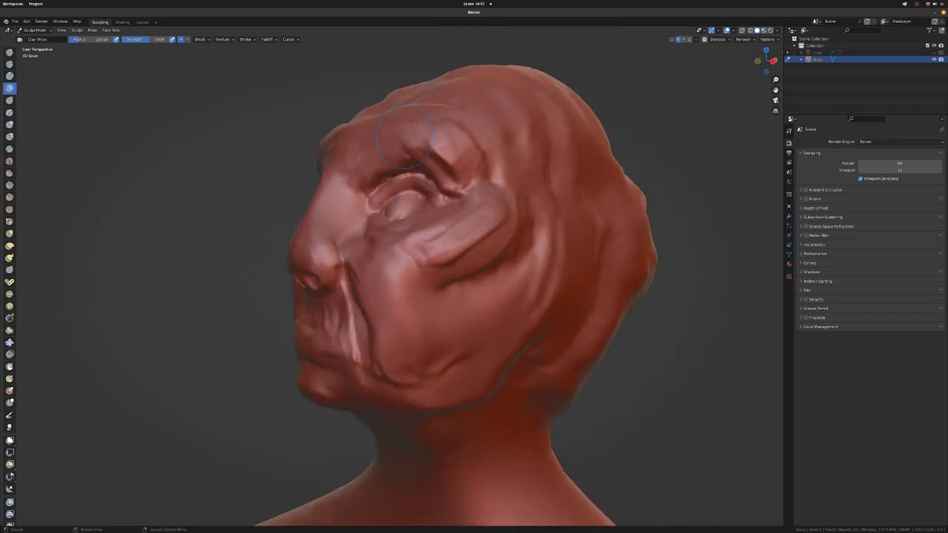
{"action": "middle_click_drag", "start_coordinate": [423, 317], "coordinate": [343, 214]}
{"action": "scroll", "coordinate": [344, 214], "scroll_direction": "up", "scroll_amount": 3}
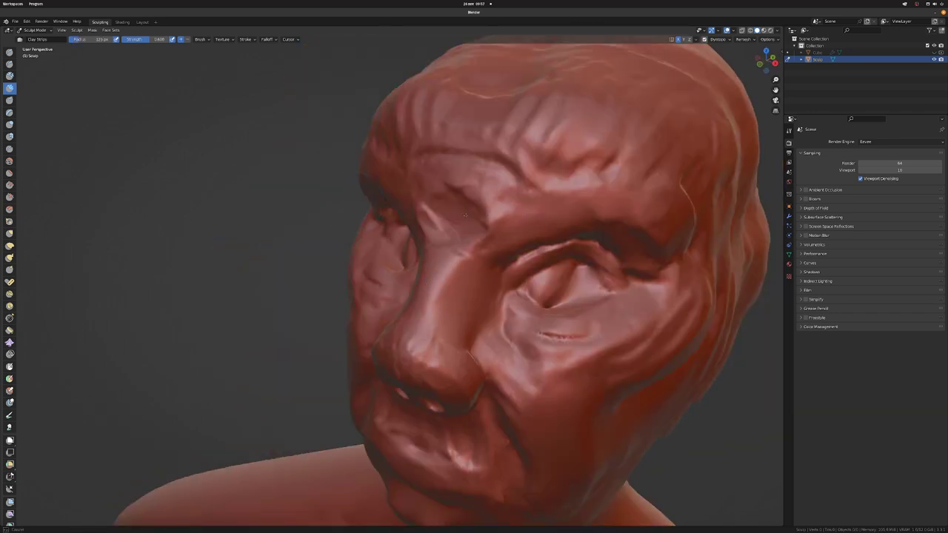
{"action": "scroll", "coordinate": [465, 215], "scroll_direction": "down", "scroll_amount": 3}
{"action": "mouse_move", "coordinate": [465, 215]}
{"action": "middle_mouse_down"}
{"action": "mouse_move", "coordinate": [464, 289]}
{"action": "mouse_move", "coordinate": [444, 274]}
{"action": "mouse_move", "coordinate": [476, 255]}
{"action": "middle_mouse_up"}
{"action": "scroll", "coordinate": [444, 274], "scroll_direction": "up", "scroll_amount": 2}
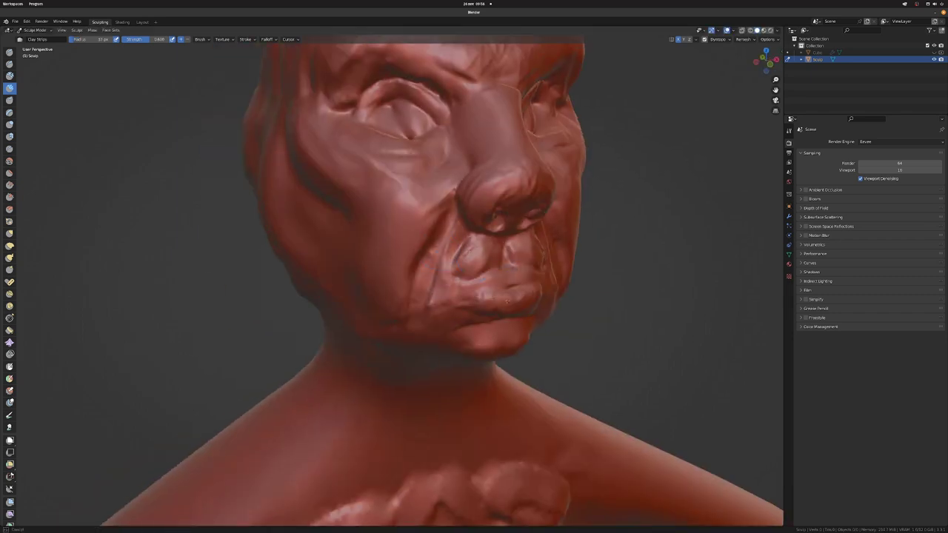
- Rework the cheek folds, mouth corners and lips
{"action": "middle_click_drag", "start_coordinate": [508, 302], "coordinate": [185, 280]}
{"action": "scroll", "coordinate": [185, 280], "scroll_direction": "up", "scroll_amount": 3}
{"action": "middle_click_drag", "start_coordinate": [263, 222], "coordinate": [485, 211]}
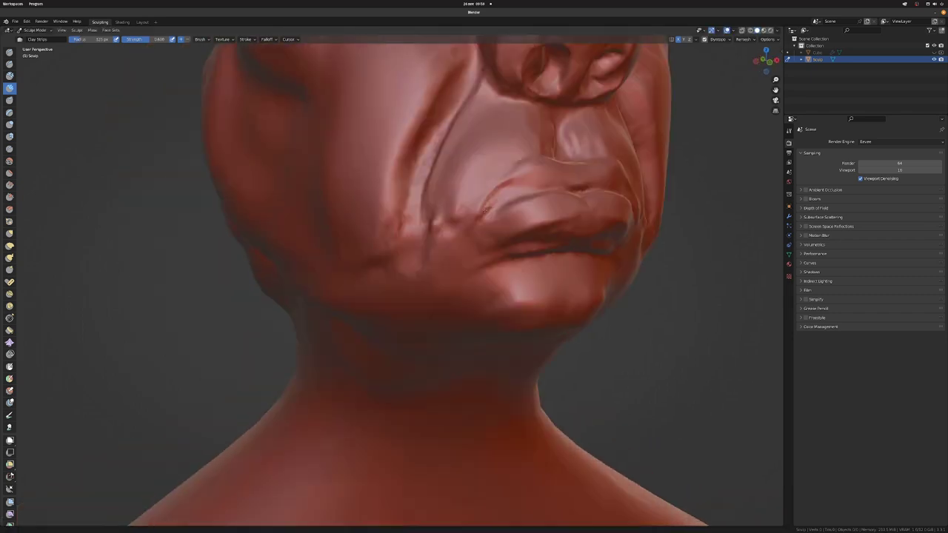
{"action": "scroll", "coordinate": [424, 86], "scroll_direction": "down", "scroll_amount": 4}
{"action": "mouse_move", "coordinate": [425, 86]}
{"action": "middle_mouse_down"}
{"action": "mouse_move", "coordinate": [377, 273]}
{"action": "mouse_move", "coordinate": [400, 163]}
{"action": "middle_mouse_up"}
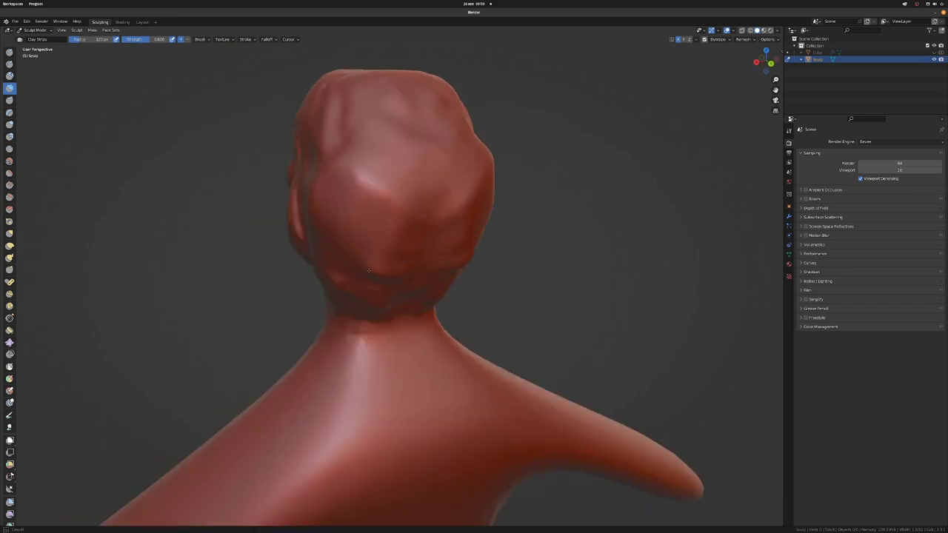
- Add muscle detail around the neck and the front of the chest
{"action": "mouse_move", "coordinate": [294, 185]}
{"action": "middle_mouse_down"}
{"action": "mouse_move", "coordinate": [459, 138]}
{"action": "mouse_move", "coordinate": [428, 253]}
{"action": "mouse_move", "coordinate": [430, 271]}
{"action": "mouse_move", "coordinate": [463, 274]}
{"action": "mouse_move", "coordinate": [341, 238]}
{"action": "mouse_move", "coordinate": [393, 231]}
{"action": "mouse_move", "coordinate": [320, 253]}
{"action": "middle_mouse_up"}
{"action": "scroll", "coordinate": [459, 138], "scroll_direction": "up", "scroll_amount": 3}
{"action": "scroll", "coordinate": [314, 232], "scroll_direction": "down", "scroll_amount": 5}
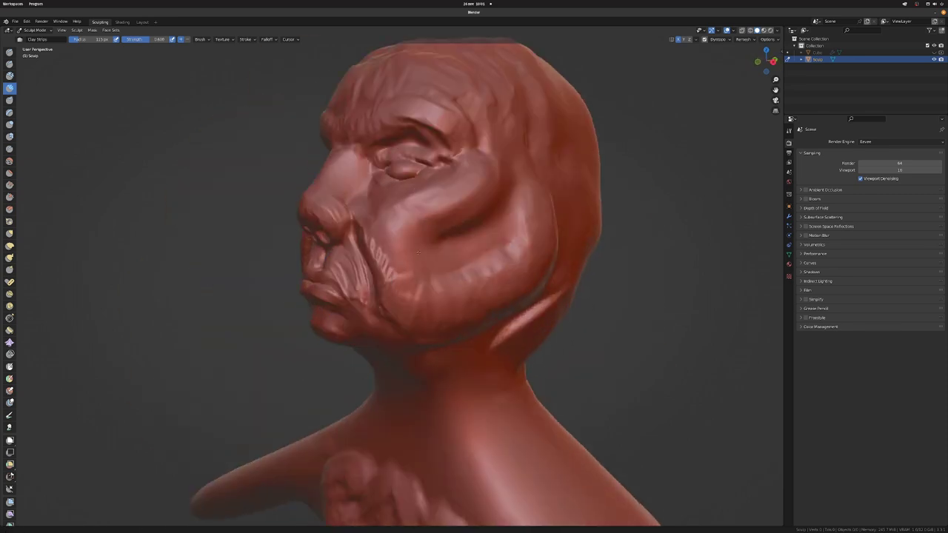
{"action": "scroll", "coordinate": [320, 253], "scroll_direction": "down", "scroll_amount": 4}
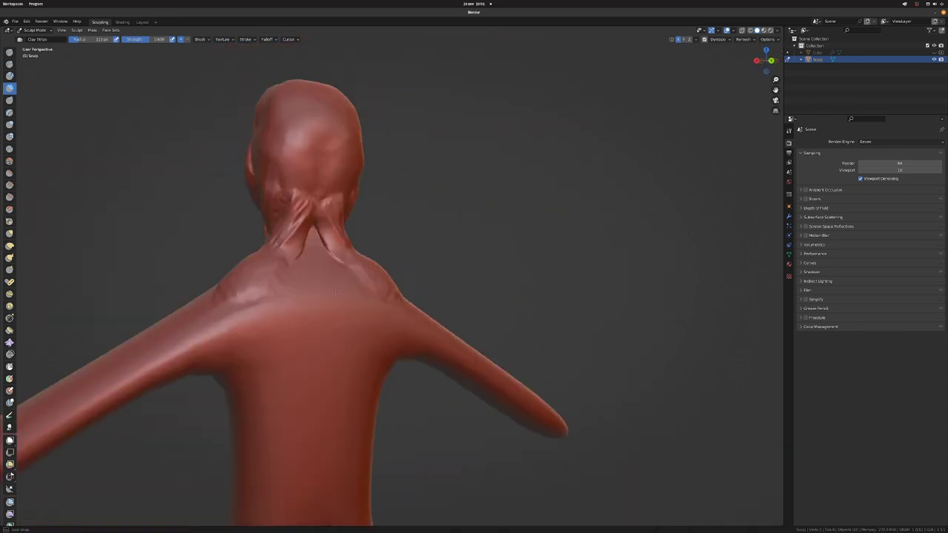
{"action": "scroll", "coordinate": [388, 295], "scroll_direction": "up", "scroll_amount": 3}
{"action": "middle_click_drag", "start_coordinate": [387, 295], "coordinate": [397, 198]}
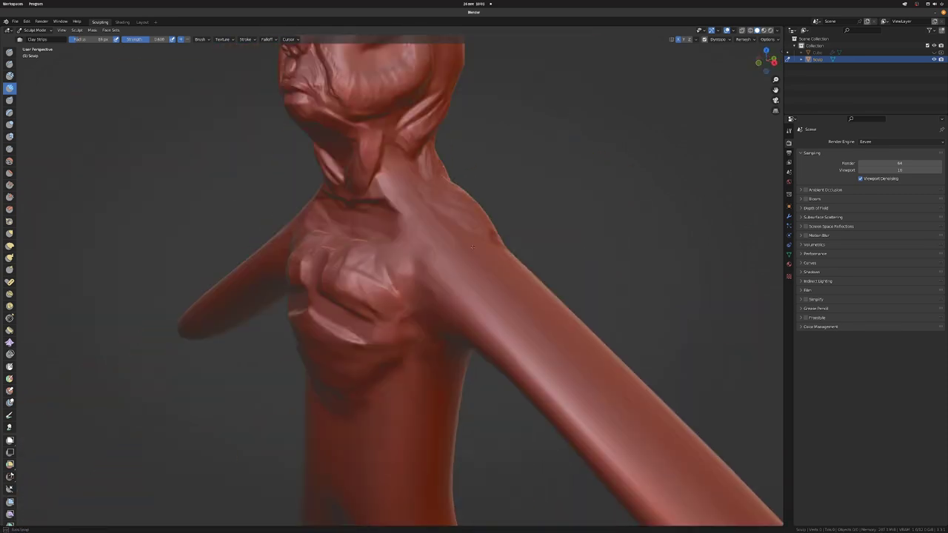
{"action": "mouse_move", "coordinate": [388, 289]}
{"action": "middle_mouse_down"}
{"action": "mouse_move", "coordinate": [492, 223]}
{"action": "mouse_move", "coordinate": [377, 292]}
{"action": "middle_mouse_up"}
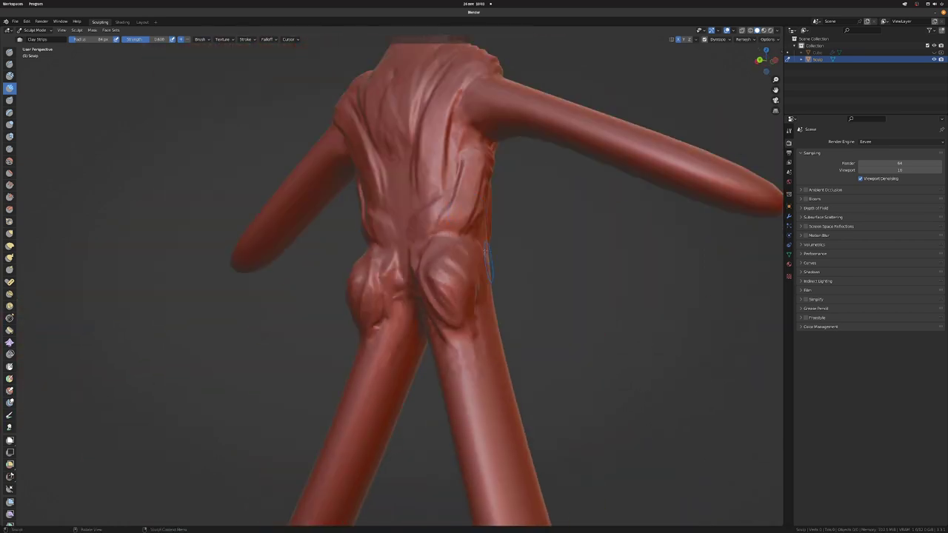
{"action": "scroll", "coordinate": [378, 292], "scroll_direction": "down", "scroll_amount": 4}
{"action": "scroll", "coordinate": [377, 292], "scroll_direction": "up", "scroll_amount": 4}
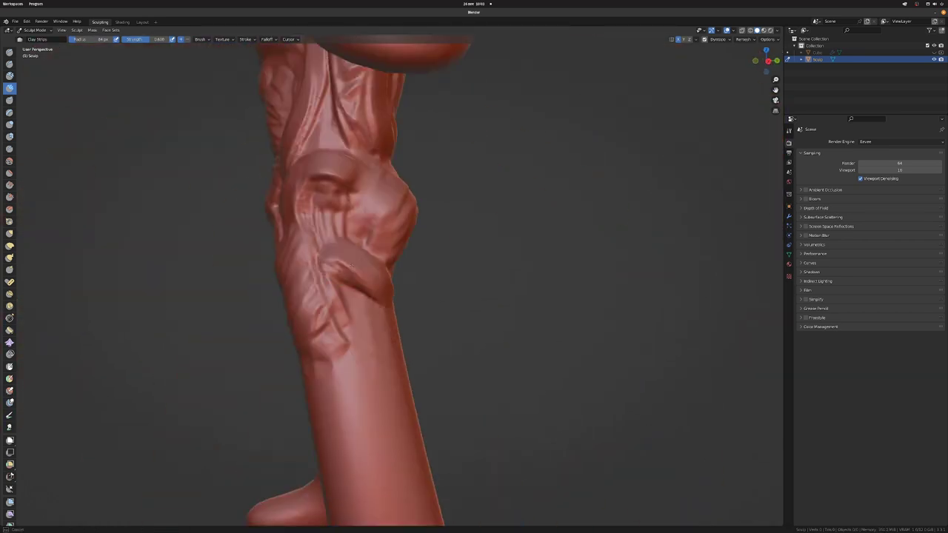
- Sculpt the back and lower-back muscles and round out the buttocks
{"action": "mouse_move", "coordinate": [378, 291]}
{"action": "middle_mouse_down"}
{"action": "mouse_move", "coordinate": [348, 192]}
{"action": "mouse_move", "coordinate": [442, 240]}
{"action": "mouse_move", "coordinate": [442, 222]}
{"action": "middle_mouse_up"}
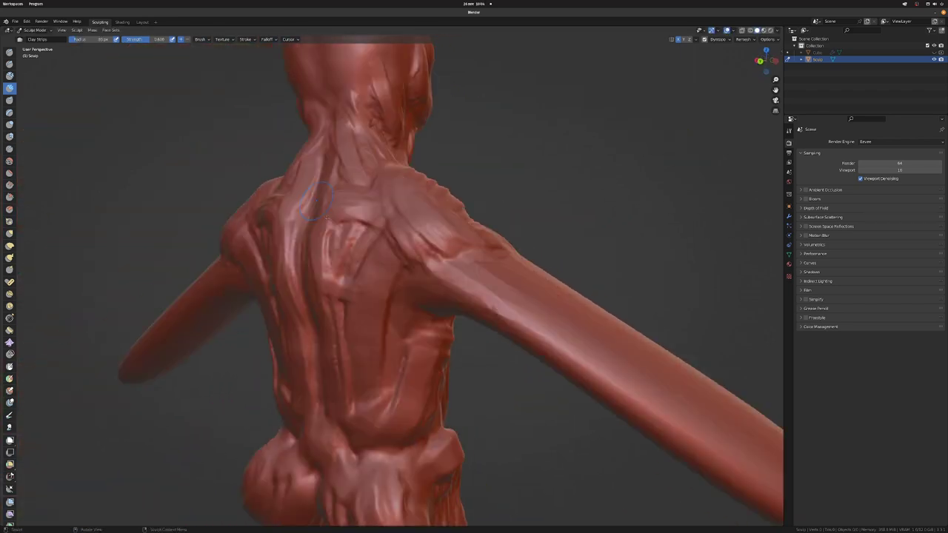
{"action": "scroll", "coordinate": [442, 222], "scroll_direction": "down", "scroll_amount": 4}
{"action": "scroll", "coordinate": [399, 282], "scroll_direction": "up", "scroll_amount": 4}
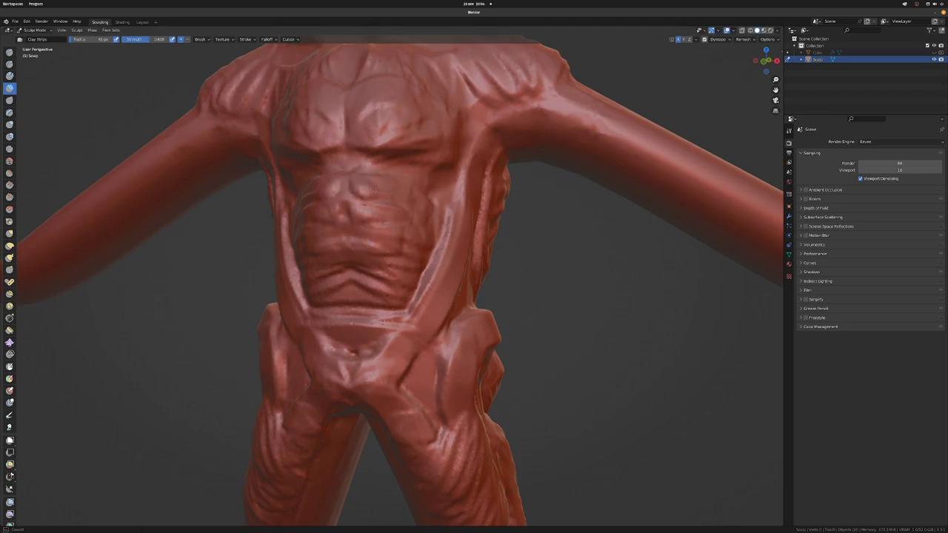
{"action": "mouse_move", "coordinate": [373, 235]}
{"action": "middle_mouse_down"}
{"action": "mouse_move", "coordinate": [350, 120]}
{"action": "mouse_move", "coordinate": [393, 178]}
{"action": "mouse_move", "coordinate": [381, 210]}
{"action": "mouse_move", "coordinate": [428, 263]}
{"action": "mouse_move", "coordinate": [352, 233]}
{"action": "mouse_move", "coordinate": [331, 385]}
{"action": "middle_mouse_up"}
{"action": "scroll", "coordinate": [392, 178], "scroll_direction": "up", "scroll_amount": 3}
{"action": "scroll", "coordinate": [403, 236], "scroll_direction": "down", "scroll_amount": 2}
{"action": "scroll", "coordinate": [429, 263], "scroll_direction": "down", "scroll_amount": 3}
{"action": "scroll", "coordinate": [352, 233], "scroll_direction": "up", "scroll_amount": 3}
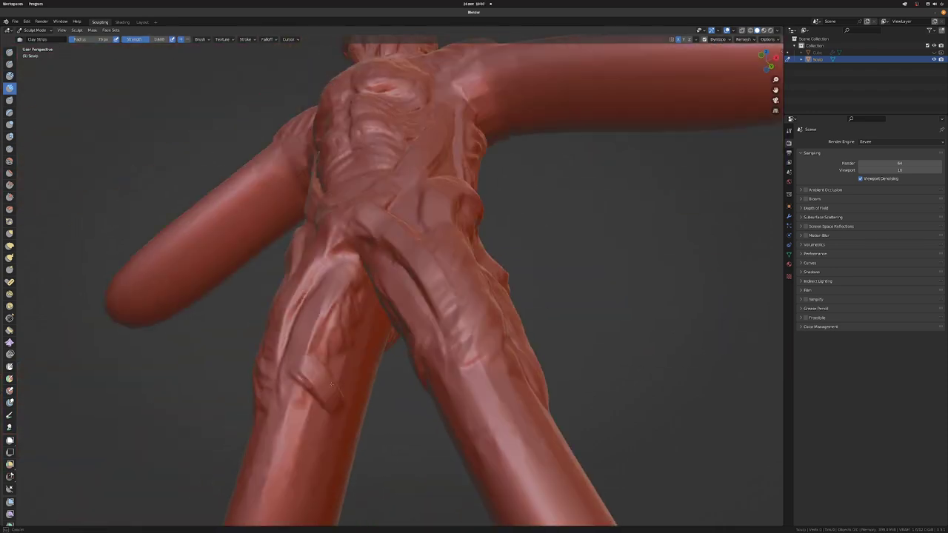
- Stroke hamstring muscle masses down the backs of the upper thighs
{"action": "mouse_move", "coordinate": [454, 306]}
{"action": "middle_mouse_down"}
{"action": "mouse_move", "coordinate": [412, 175]}
{"action": "mouse_move", "coordinate": [353, 212]}
{"action": "middle_mouse_up"}
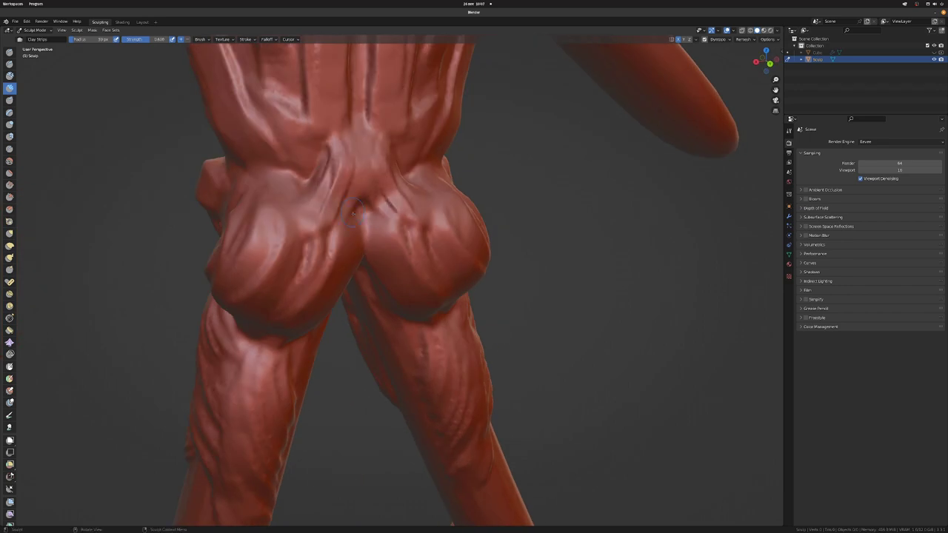
{"action": "mouse_move", "coordinate": [442, 201]}
{"action": "middle_mouse_down"}
{"action": "mouse_move", "coordinate": [317, 208]}
{"action": "mouse_move", "coordinate": [499, 311]}
{"action": "middle_mouse_up"}
{"action": "scroll", "coordinate": [317, 208], "scroll_direction": "down", "scroll_amount": 5}
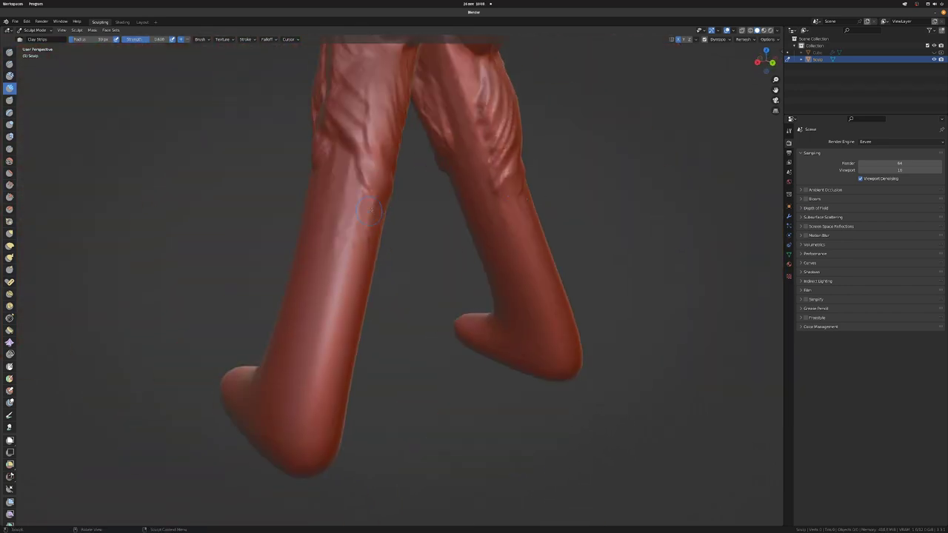
- Sculpt the calf muscles and shape the first foot's ankle bone and heel
{"action": "mouse_move", "coordinate": [370, 209]}
{"action": "middle_mouse_down"}
{"action": "mouse_move", "coordinate": [454, 196]}
{"action": "mouse_move", "coordinate": [442, 343]}
{"action": "mouse_move", "coordinate": [481, 266]}
{"action": "mouse_move", "coordinate": [422, 202]}
{"action": "mouse_move", "coordinate": [377, 279]}
{"action": "middle_mouse_up"}
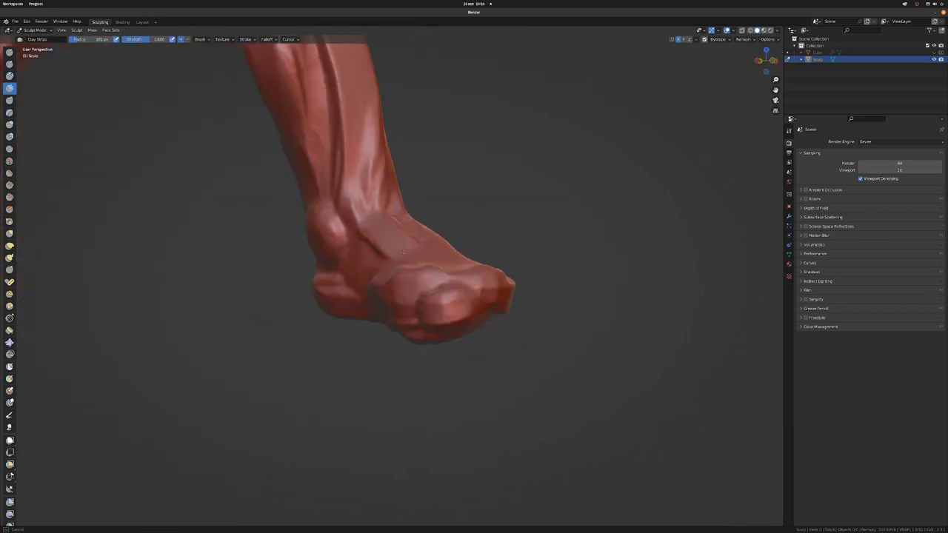
{"action": "mouse_move", "coordinate": [463, 220]}
{"action": "middle_mouse_down"}
{"action": "mouse_move", "coordinate": [476, 268]}
{"action": "mouse_move", "coordinate": [501, 219]}
{"action": "mouse_move", "coordinate": [543, 185]}
{"action": "middle_mouse_up"}
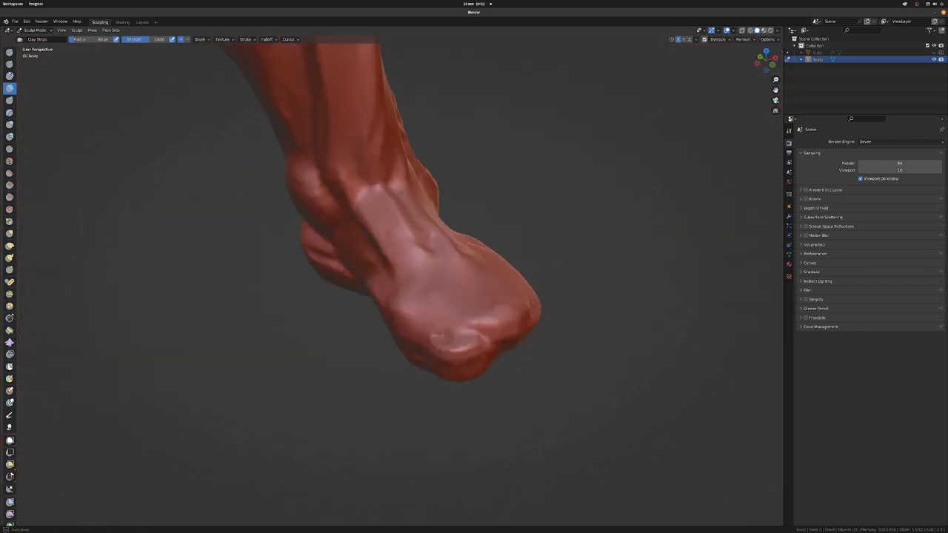
{"action": "middle_click_drag", "start_coordinate": [339, 326], "coordinate": [475, 239]}
{"action": "middle_click_drag", "start_coordinate": [483, 185], "coordinate": [363, 356]}
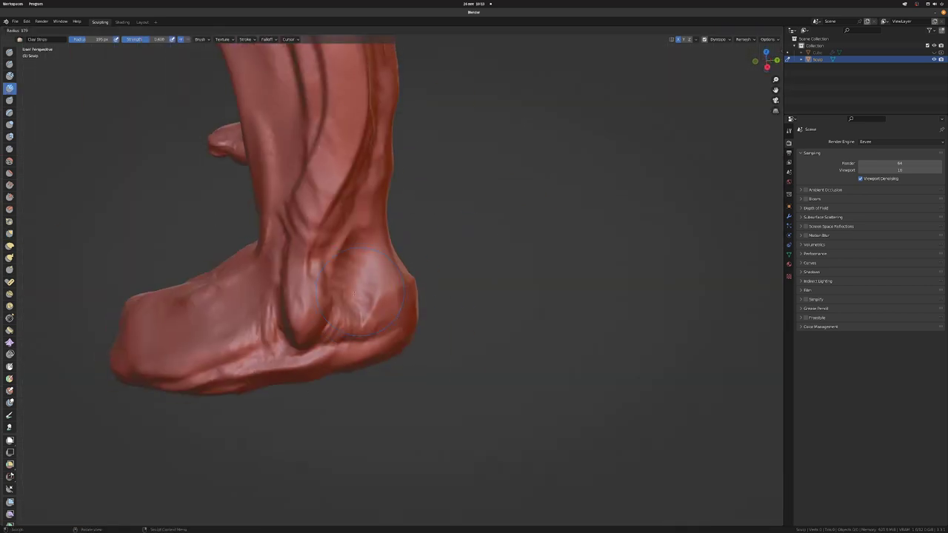
- Block in the toes, heel and ankle bone on the other foot
{"action": "middle_click_drag", "start_coordinate": [370, 177], "coordinate": [405, 168]}
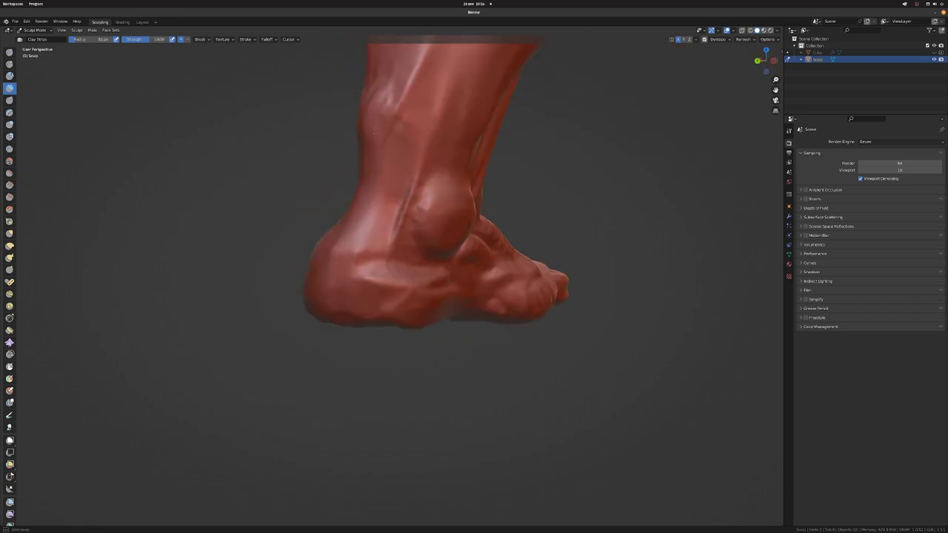
{"action": "middle_click_drag", "start_coordinate": [374, 132], "coordinate": [421, 211]}
{"action": "middle_click_drag", "start_coordinate": [387, 298], "coordinate": [262, 275]}
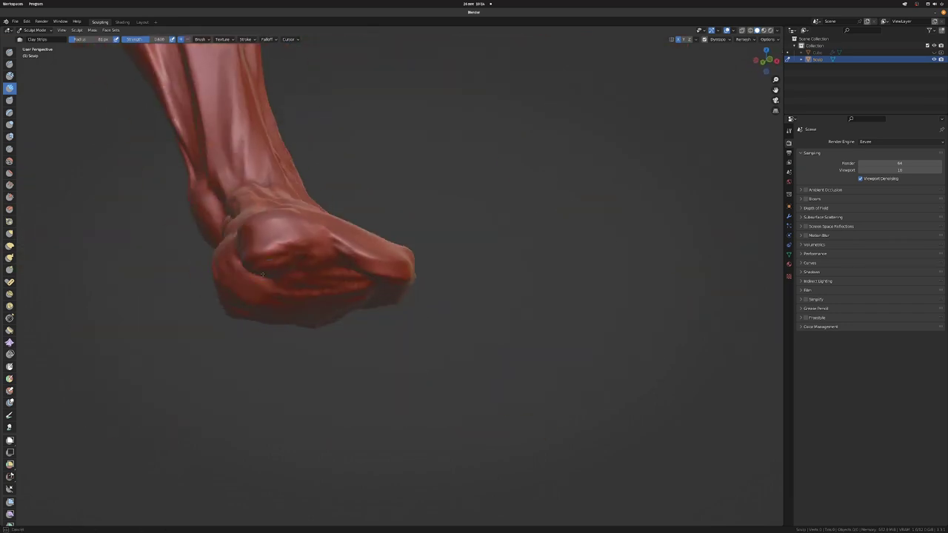
{"action": "mouse_move", "coordinate": [346, 251]}
{"action": "middle_mouse_down"}
{"action": "mouse_move", "coordinate": [528, 146]}
{"action": "mouse_move", "coordinate": [490, 131]}
{"action": "mouse_move", "coordinate": [455, 222]}
{"action": "mouse_move", "coordinate": [485, 234]}
{"action": "middle_mouse_up"}
- Reposition the outstretched arm mass with Grab, then sculpt biceps and forearm bulges with Clay Strips
{"action": "scroll", "coordinate": [486, 234], "scroll_direction": "down", "scroll_amount": 6}
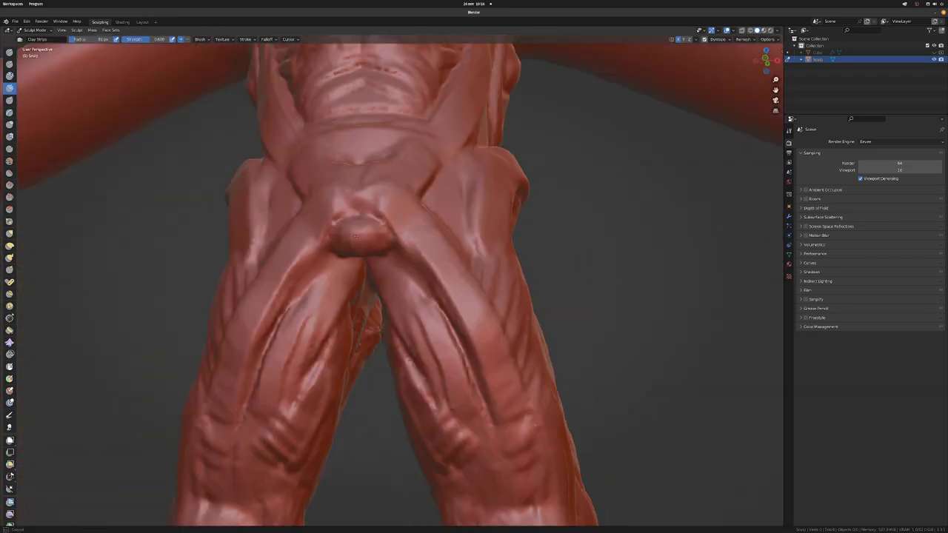
{"action": "mouse_move", "coordinate": [370, 231]}
{"action": "middle_mouse_down"}
{"action": "mouse_move", "coordinate": [313, 222]}
{"action": "mouse_move", "coordinate": [249, 306]}
{"action": "mouse_move", "coordinate": [405, 220]}
{"action": "mouse_move", "coordinate": [310, 374]}
{"action": "mouse_move", "coordinate": [350, 233]}
{"action": "mouse_move", "coordinate": [390, 187]}
{"action": "middle_mouse_up"}
{"action": "key", "text": "c"}
{"action": "scroll", "coordinate": [349, 234], "scroll_direction": "down", "scroll_amount": 3}
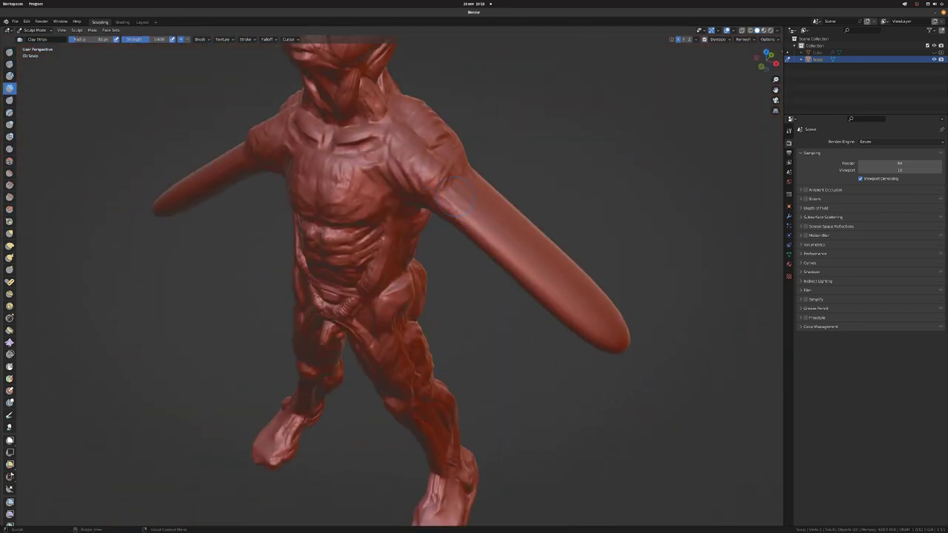
{"action": "middle_click_drag", "start_coordinate": [487, 193], "coordinate": [422, 211]}
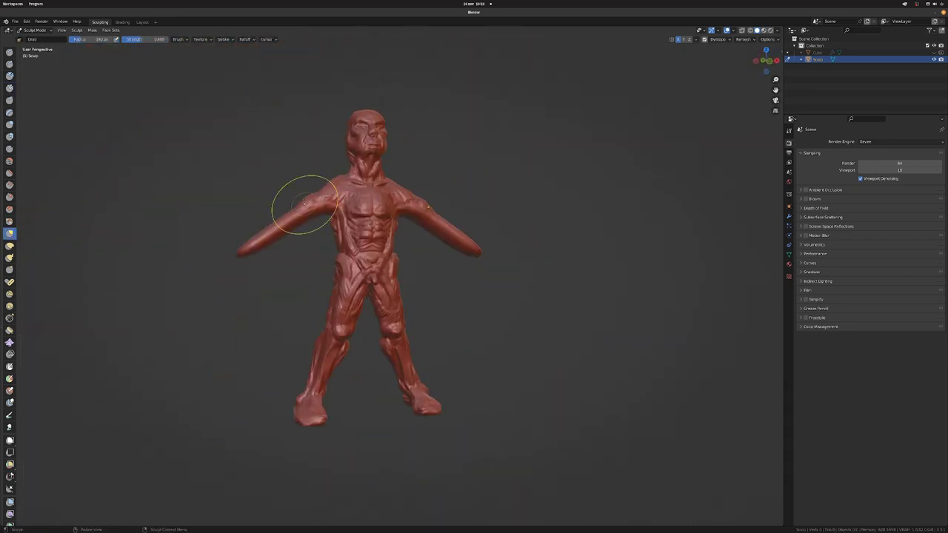
{"action": "middle_click_drag", "start_coordinate": [347, 188], "coordinate": [539, 178]}
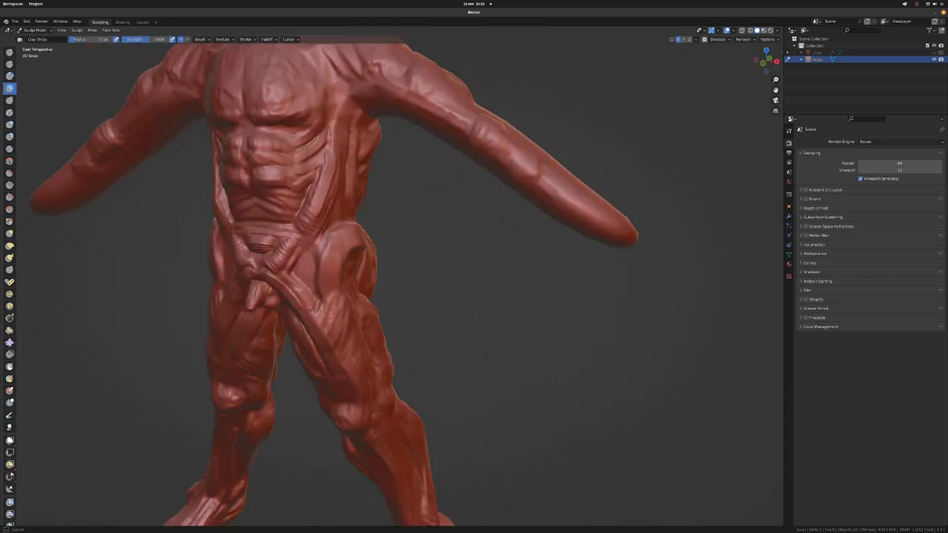
{"action": "mouse_move", "coordinate": [316, 240]}
{"action": "middle_mouse_down"}
{"action": "mouse_move", "coordinate": [296, 275]}
{"action": "mouse_move", "coordinate": [488, 221]}
{"action": "mouse_move", "coordinate": [445, 319]}
{"action": "mouse_move", "coordinate": [468, 229]}
{"action": "middle_mouse_up"}
{"action": "scroll", "coordinate": [297, 275], "scroll_direction": "up", "scroll_amount": 2}
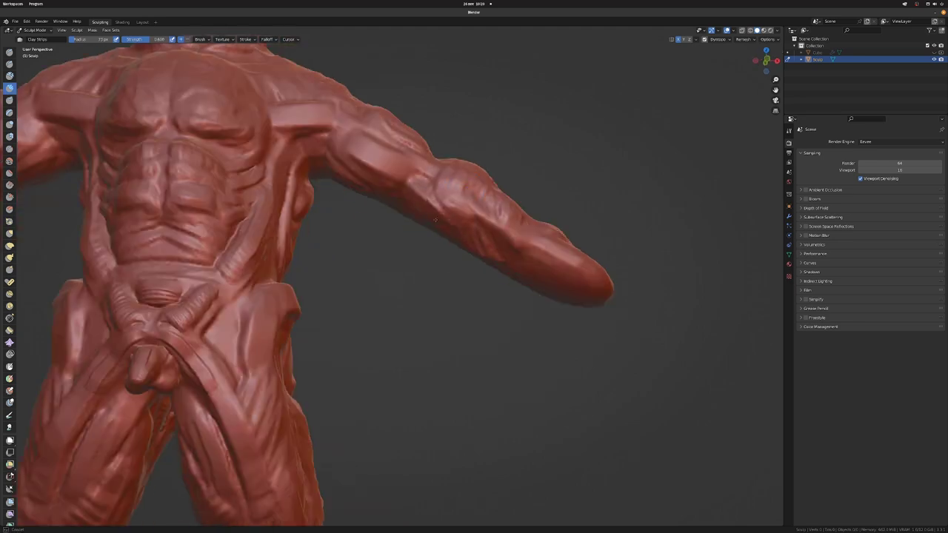
- Sculpt the forearm into a clenched fist and refine the shoulder and pectoral muscles
{"action": "middle_click_drag", "start_coordinate": [354, 358], "coordinate": [269, 337]}
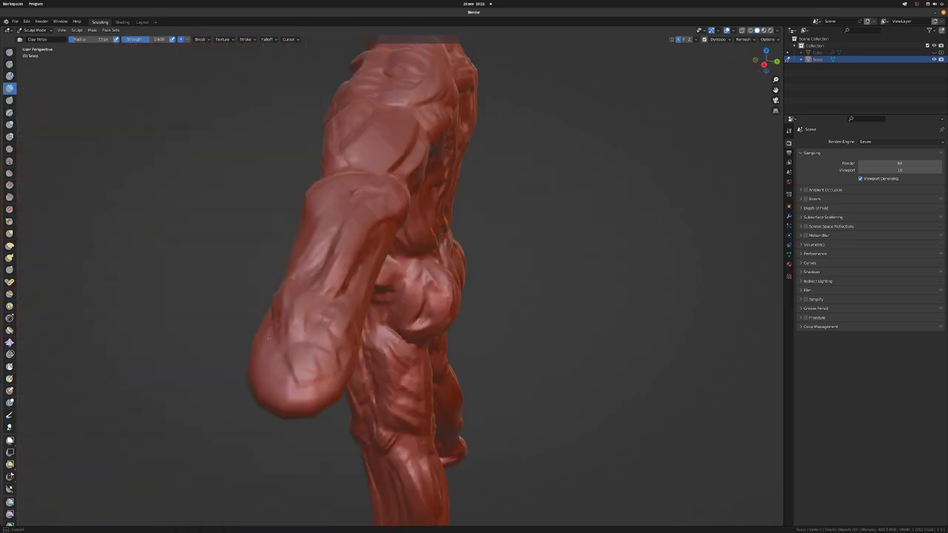
{"action": "mouse_move", "coordinate": [438, 309]}
{"action": "middle_mouse_down"}
{"action": "mouse_move", "coordinate": [445, 255]}
{"action": "mouse_move", "coordinate": [267, 240]}
{"action": "mouse_move", "coordinate": [457, 270]}
{"action": "middle_mouse_up"}
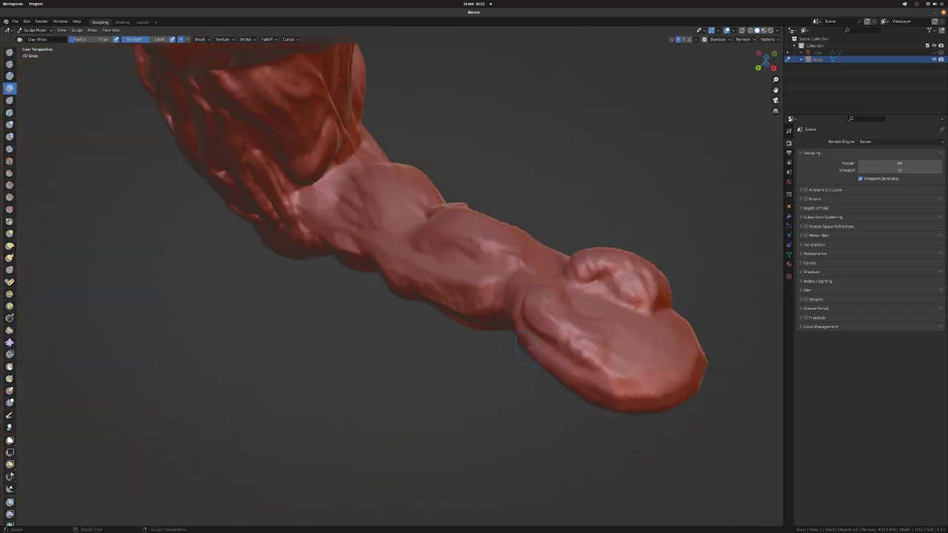
{"action": "mouse_move", "coordinate": [332, 246]}
{"action": "middle_mouse_down"}
{"action": "mouse_move", "coordinate": [437, 283]}
{"action": "mouse_move", "coordinate": [357, 276]}
{"action": "mouse_move", "coordinate": [417, 227]}
{"action": "mouse_move", "coordinate": [192, 214]}
{"action": "mouse_move", "coordinate": [332, 261]}
{"action": "middle_mouse_up"}
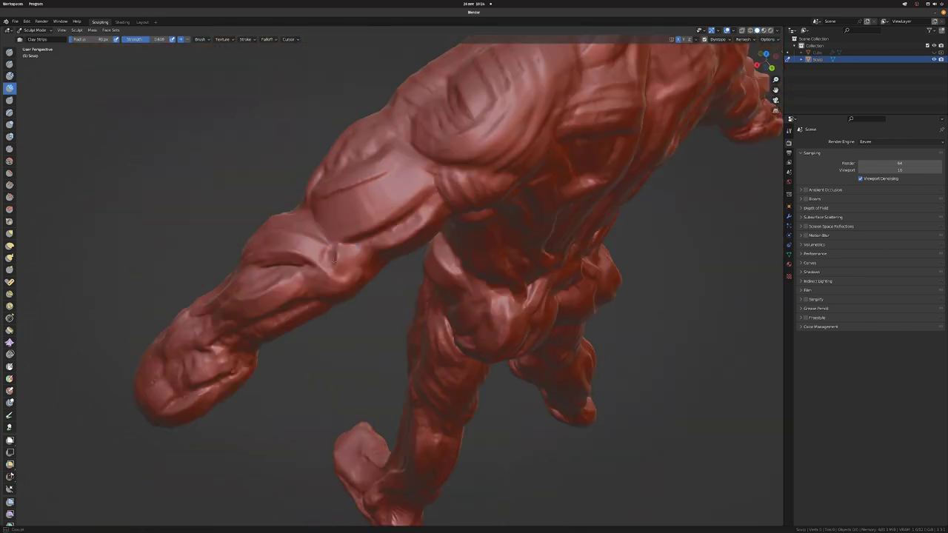
{"action": "middle_click_drag", "start_coordinate": [272, 299], "coordinate": [573, 183]}
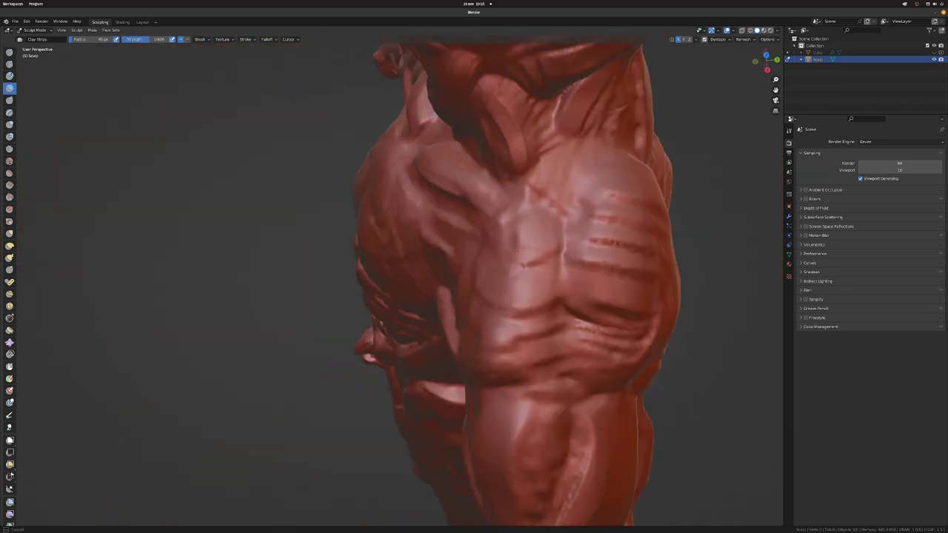
{"action": "scroll", "coordinate": [572, 183], "scroll_direction": "down", "scroll_amount": 5}
{"action": "scroll", "coordinate": [496, 422], "scroll_direction": "up", "scroll_amount": 6}
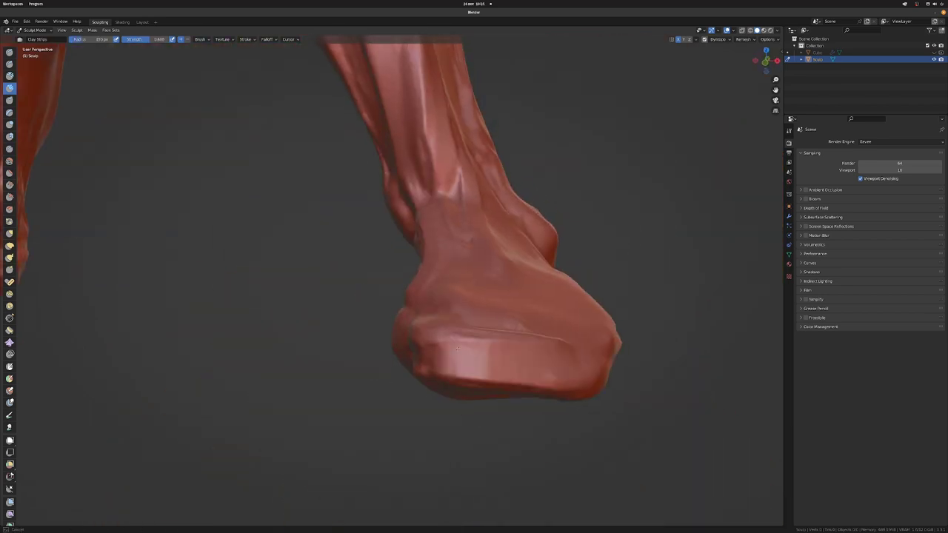
- Refine the foot with pronounced ankle bones and toe ridges
{"action": "mouse_move", "coordinate": [497, 423]}
{"action": "middle_mouse_down"}
{"action": "mouse_move", "coordinate": [478, 289]}
{"action": "mouse_move", "coordinate": [477, 409]}
{"action": "mouse_move", "coordinate": [306, 293]}
{"action": "middle_mouse_up"}
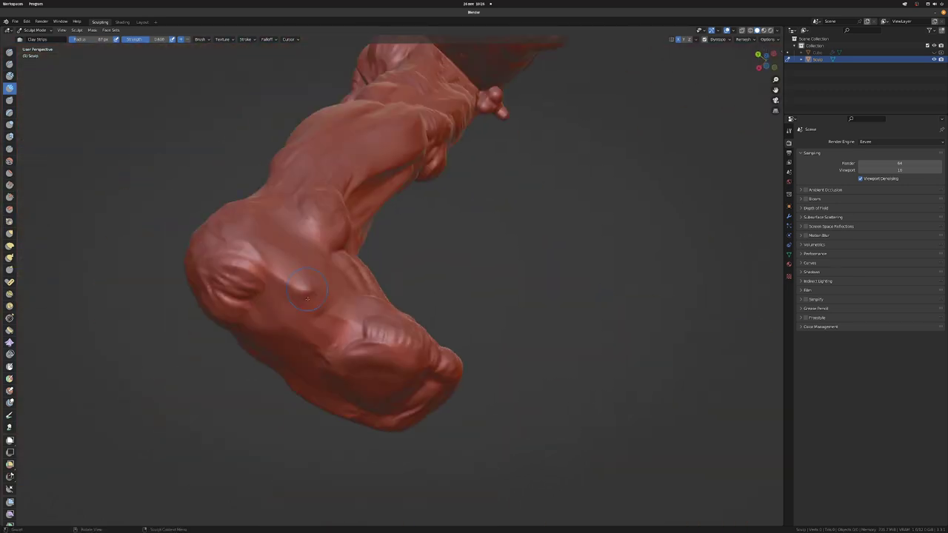
{"action": "middle_click_drag", "start_coordinate": [406, 346], "coordinate": [417, 296]}
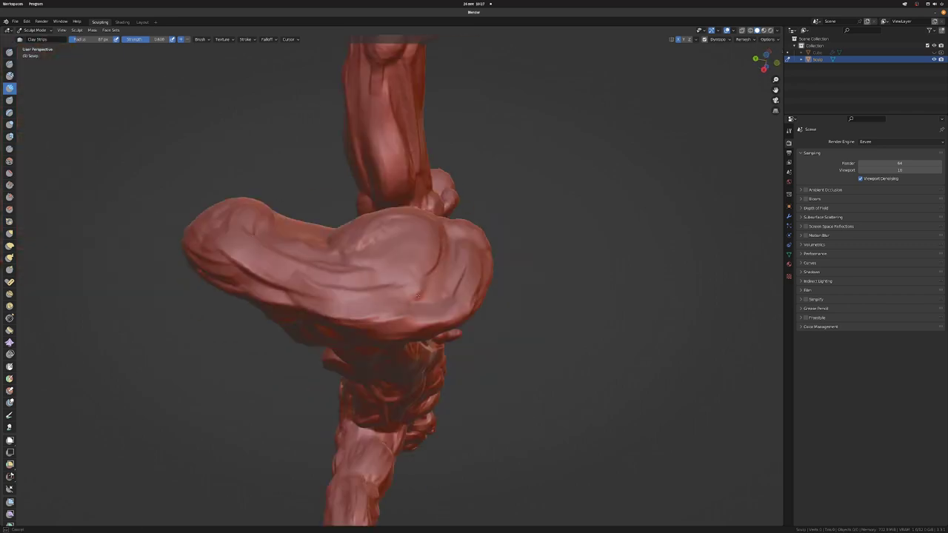
{"action": "mouse_move", "coordinate": [211, 300]}
{"action": "middle_mouse_down"}
{"action": "mouse_move", "coordinate": [448, 233]}
{"action": "mouse_move", "coordinate": [329, 268]}
{"action": "mouse_move", "coordinate": [365, 272]}
{"action": "middle_mouse_up"}
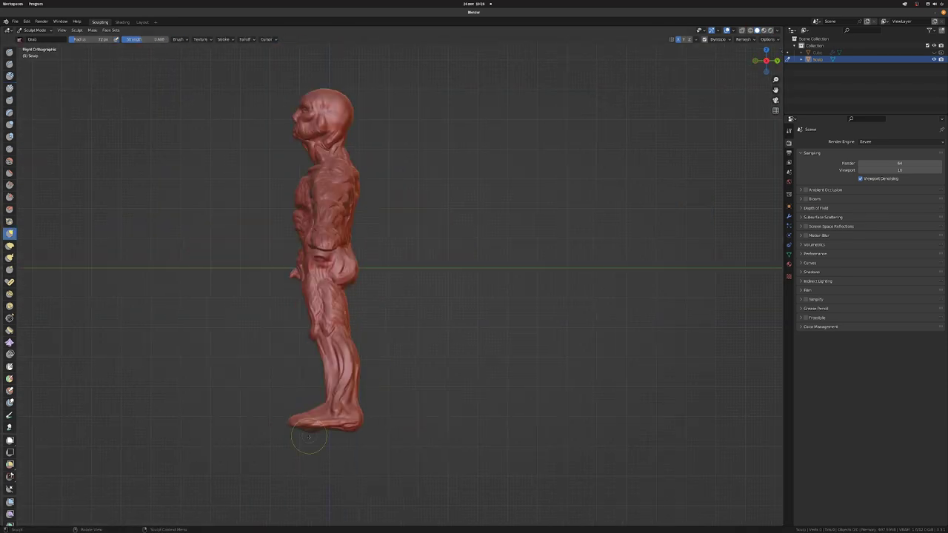
{"action": "key", "text": "KP_1"}
{"action": "key", "text": "KP_3"}
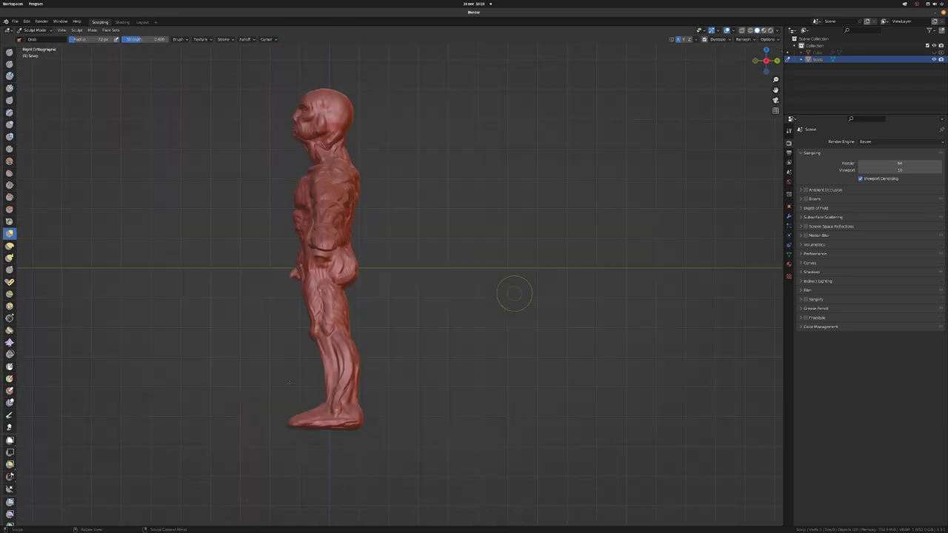